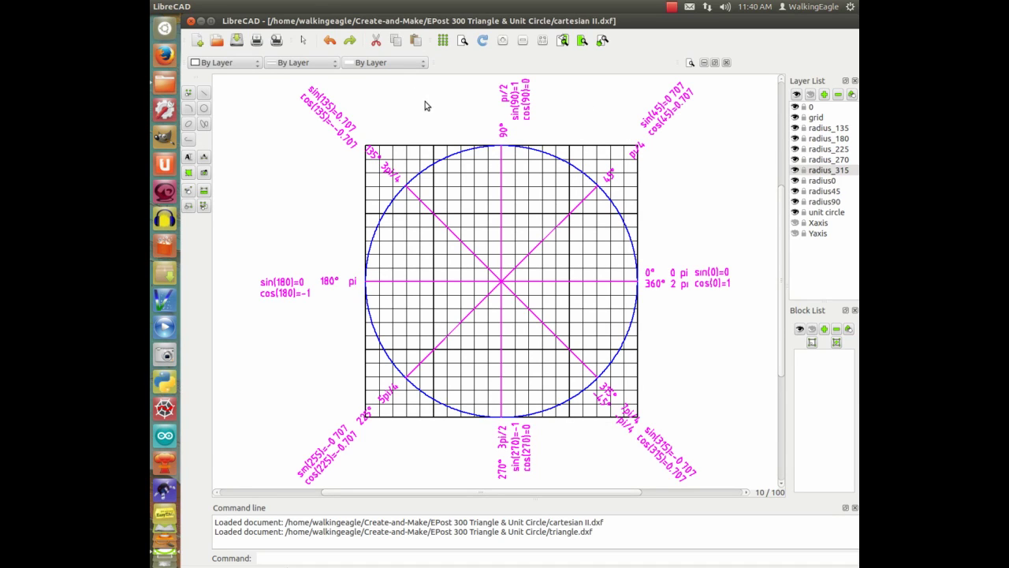
# Close the unit circle drawing, open xQuad Calcs.ods in LibreOffice Calc and show the radians formula in B2.
pyautogui.click(190, 21)
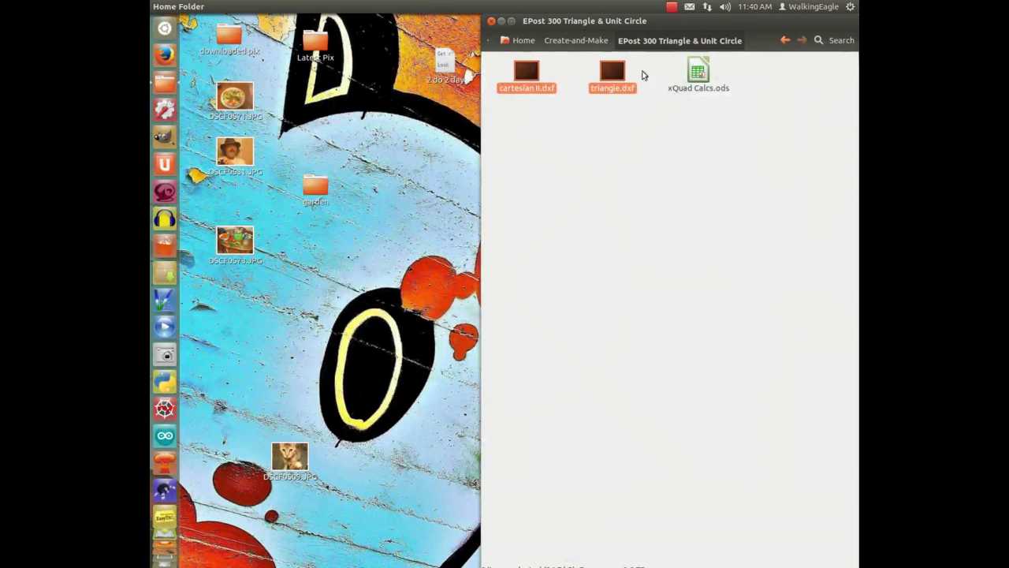
pyautogui.doubleClick(698, 72)
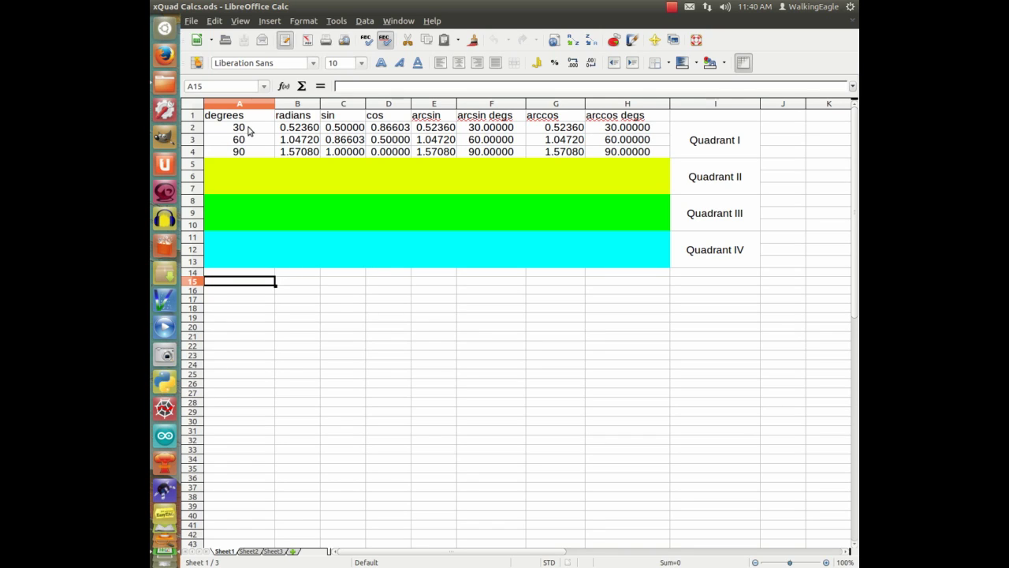
pyautogui.click(302, 128)
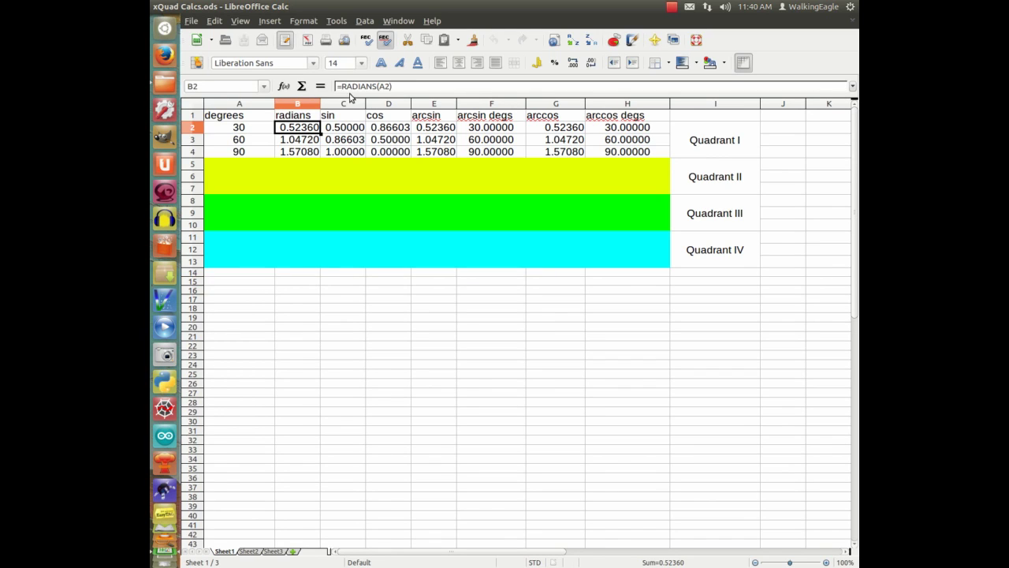
pyautogui.click(398, 86)
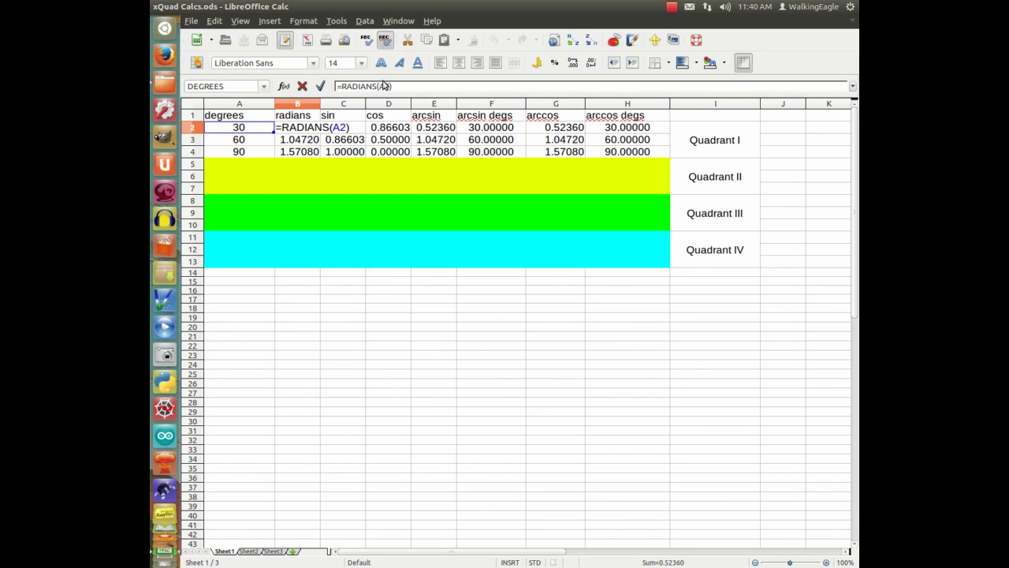
pyautogui.click(339, 392)
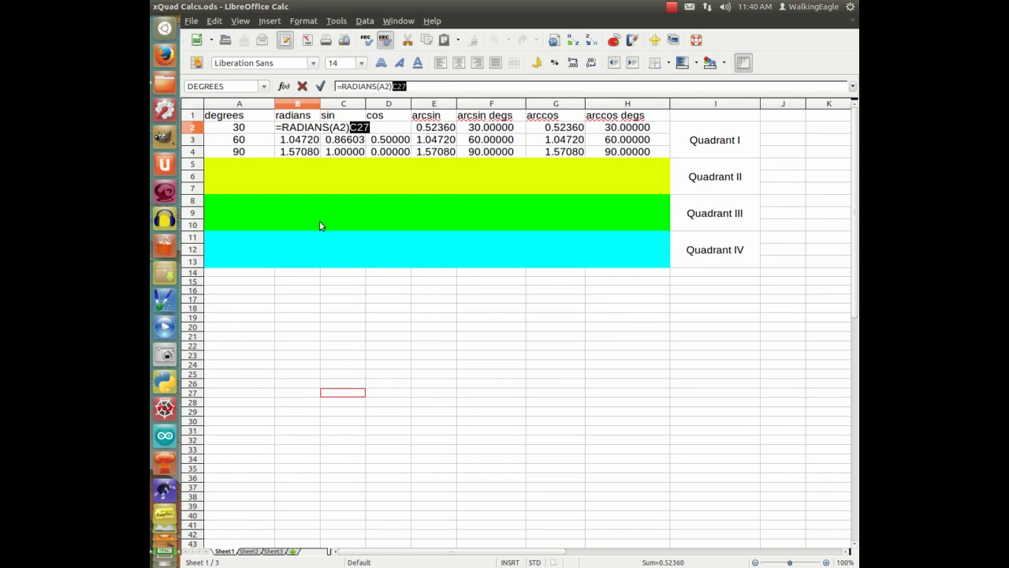
pyautogui.press('Escape')
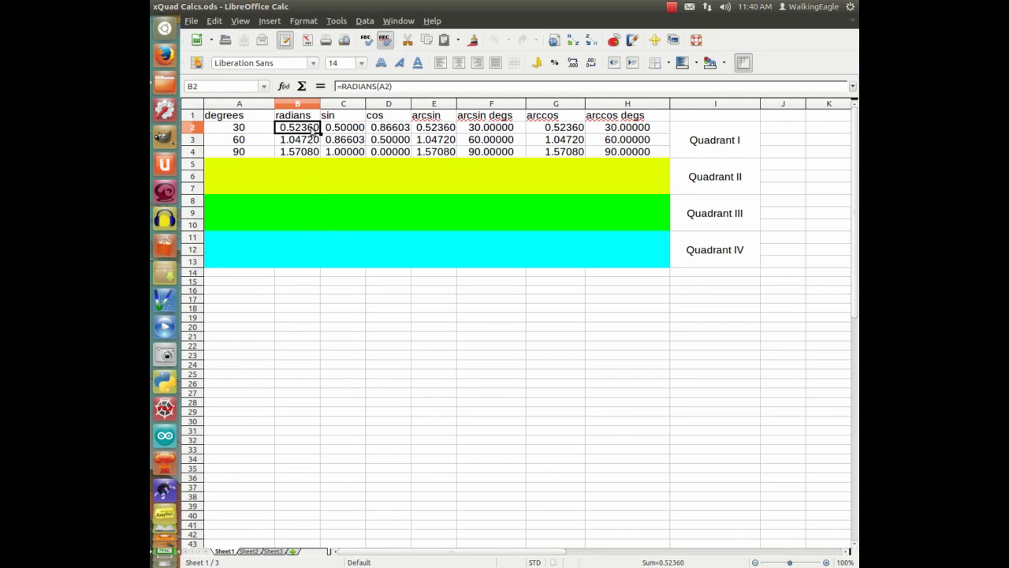
# Examine the sine, cosine, arcsine, arccosine and degree-conversion formulas for the 30-degree row in cells C2 through H2.
pyautogui.click(339, 129)
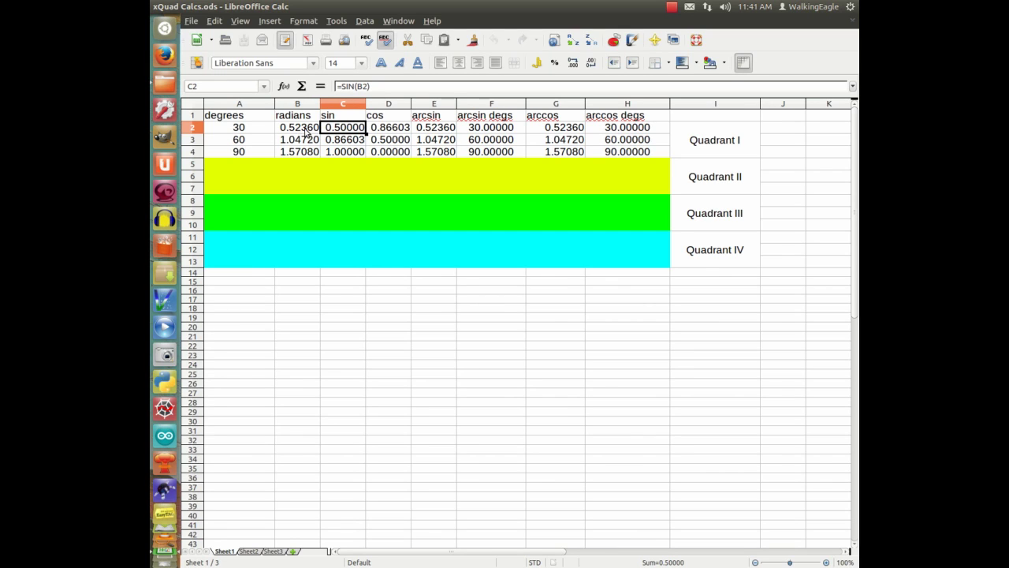
pyautogui.click(378, 128)
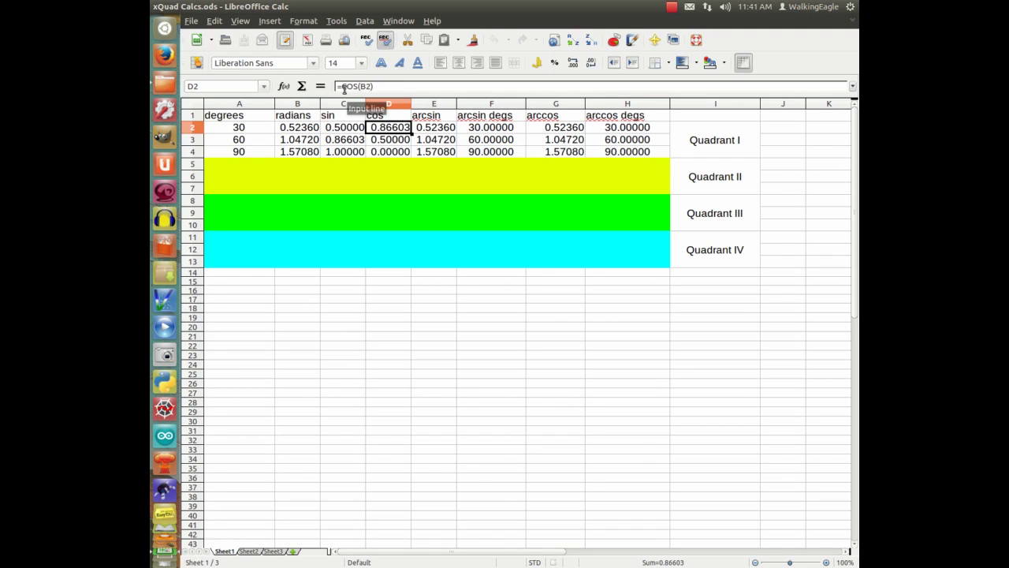
pyautogui.click(433, 131)
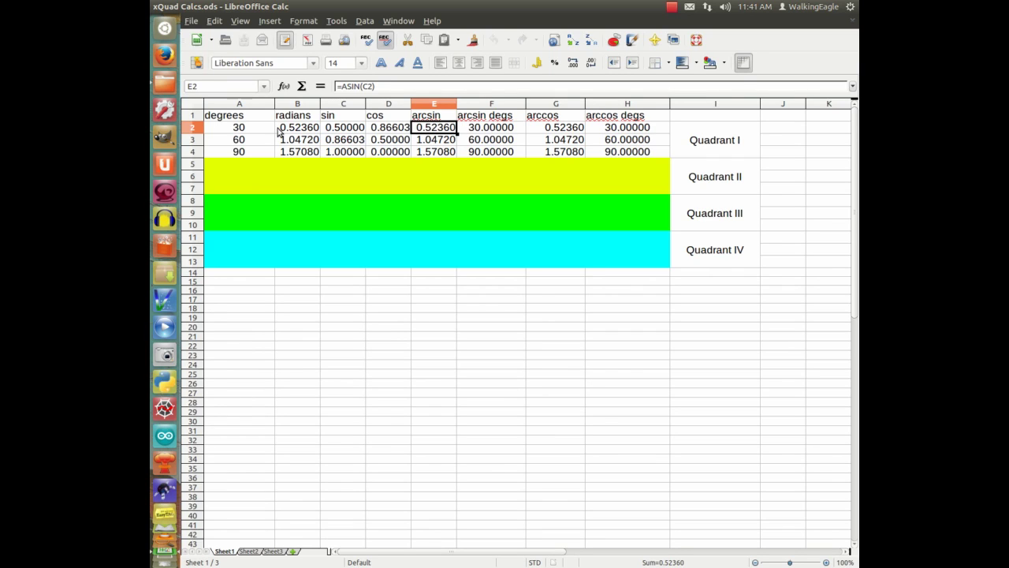
pyautogui.click(481, 132)
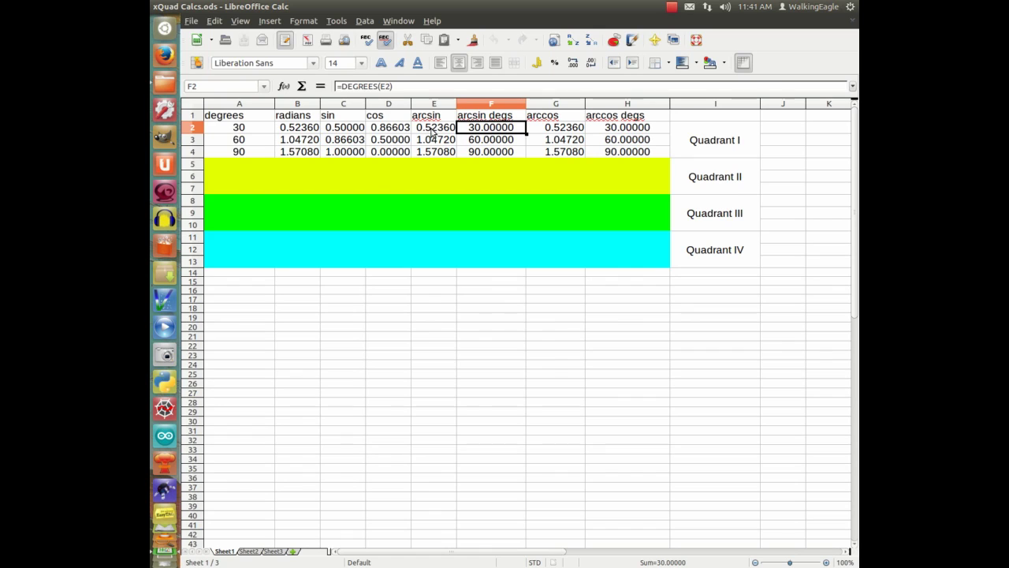
pyautogui.click(549, 130)
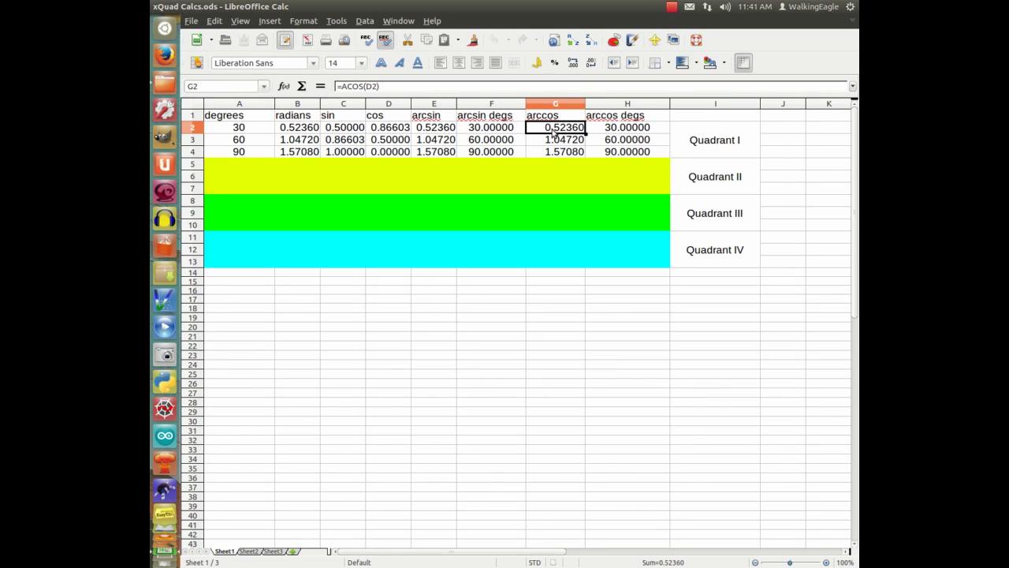
pyautogui.click(623, 133)
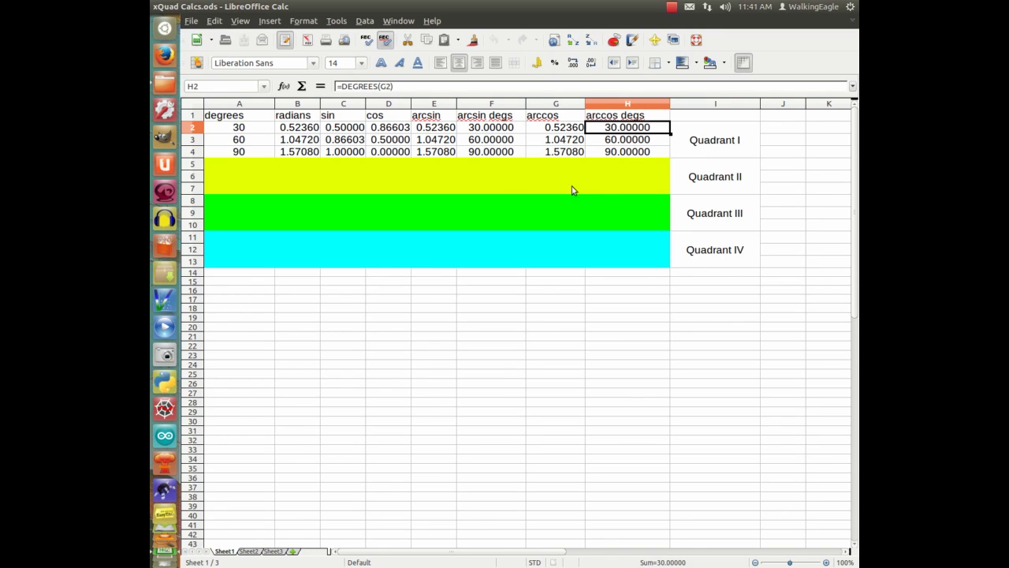
# Set the font color of the Quadrant II rows, A5:H7, to Automatic.
pyautogui.moveTo(665, 193); pyautogui.dragTo(221, 163)
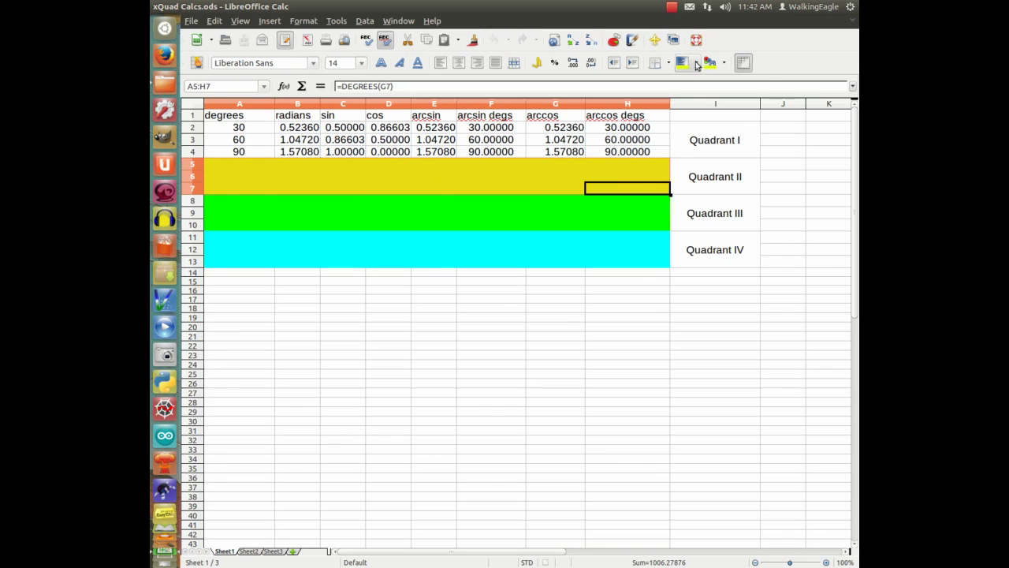
pyautogui.click(724, 62)
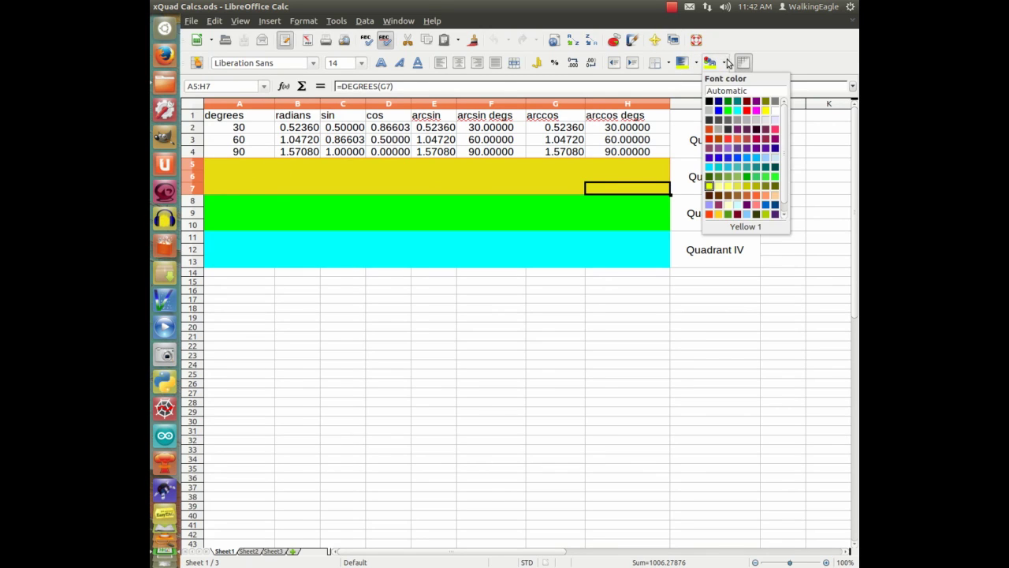
pyautogui.click(723, 92)
pyautogui.click(355, 212)
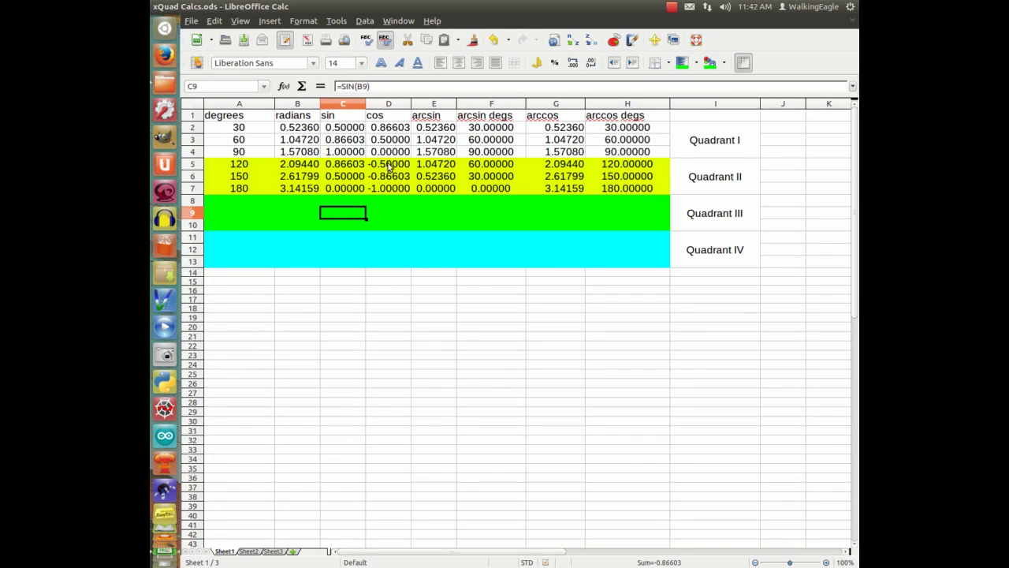
# Examine the arcsin degrees, arccos and arccos degrees formulas for the 120-degree row in F5, G5 and H5.
pyautogui.click(491, 167)
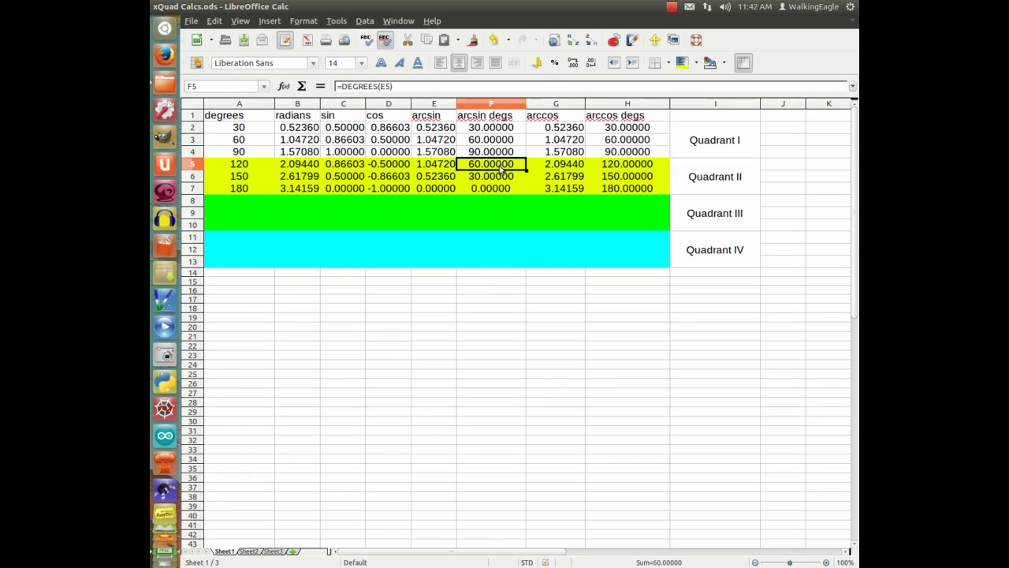
pyautogui.click(554, 169)
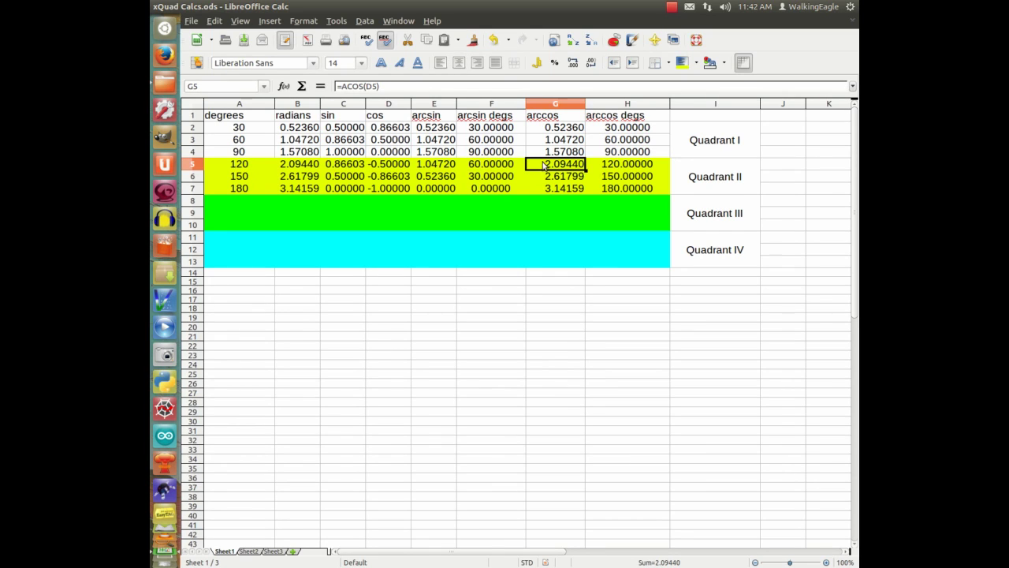
pyautogui.click(618, 168)
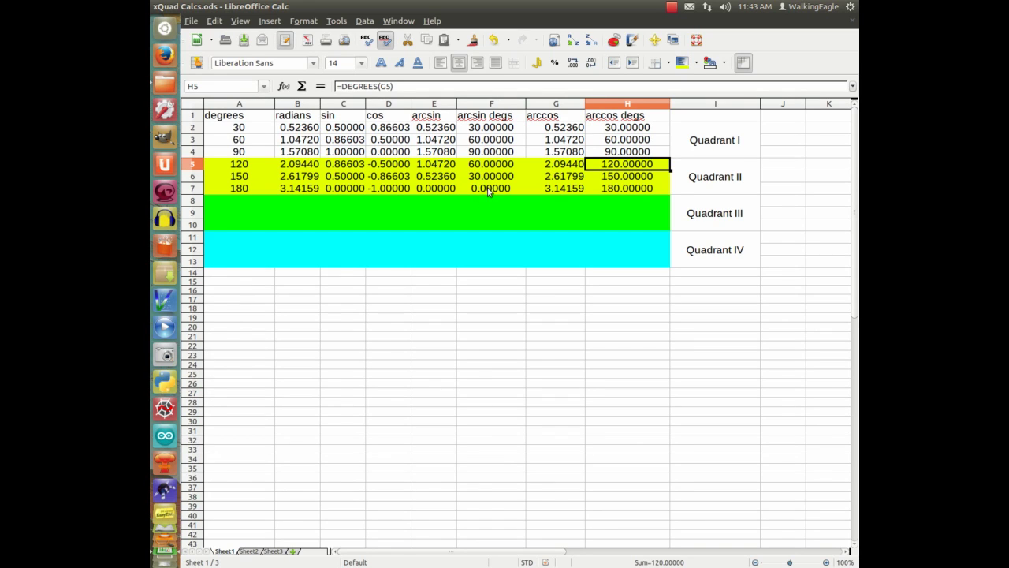
# Set the font color of range A8:I15, covering the Quadrant III and IV rows, to Automatic.
pyautogui.click(677, 281)
pyautogui.moveTo(677, 281); pyautogui.dragTo(206, 206)
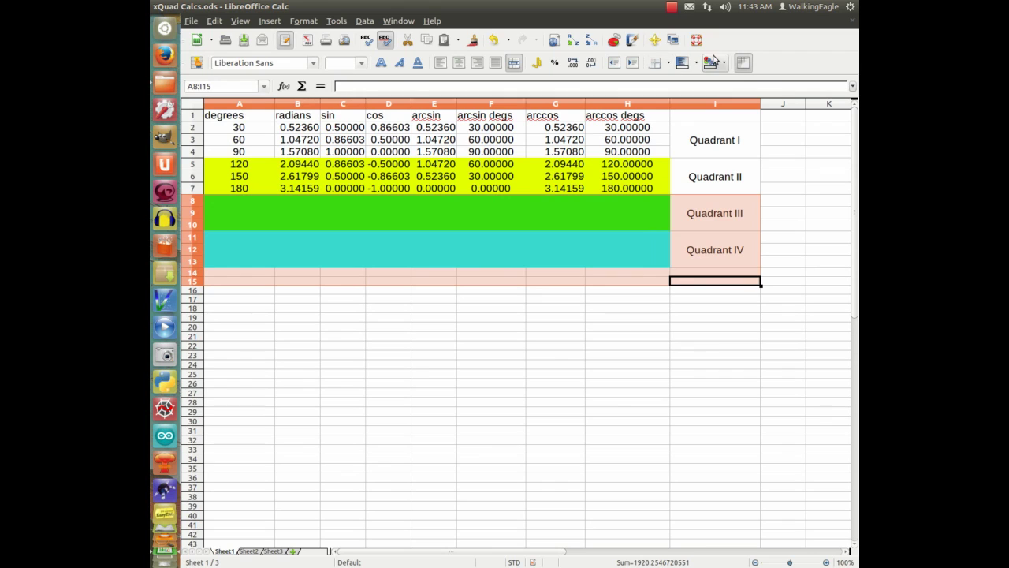
pyautogui.click(723, 64)
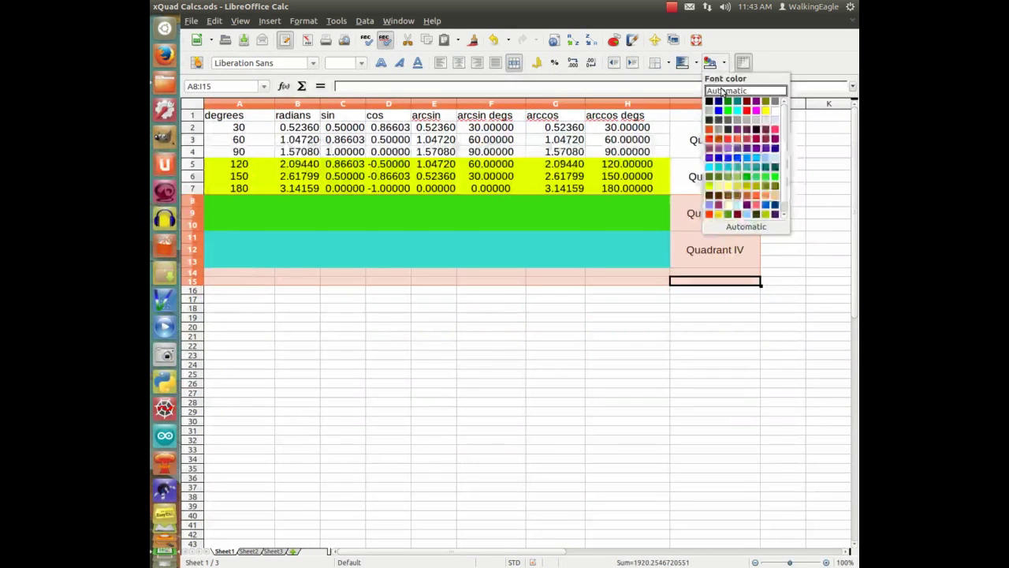
pyautogui.click(724, 91)
pyautogui.click(267, 308)
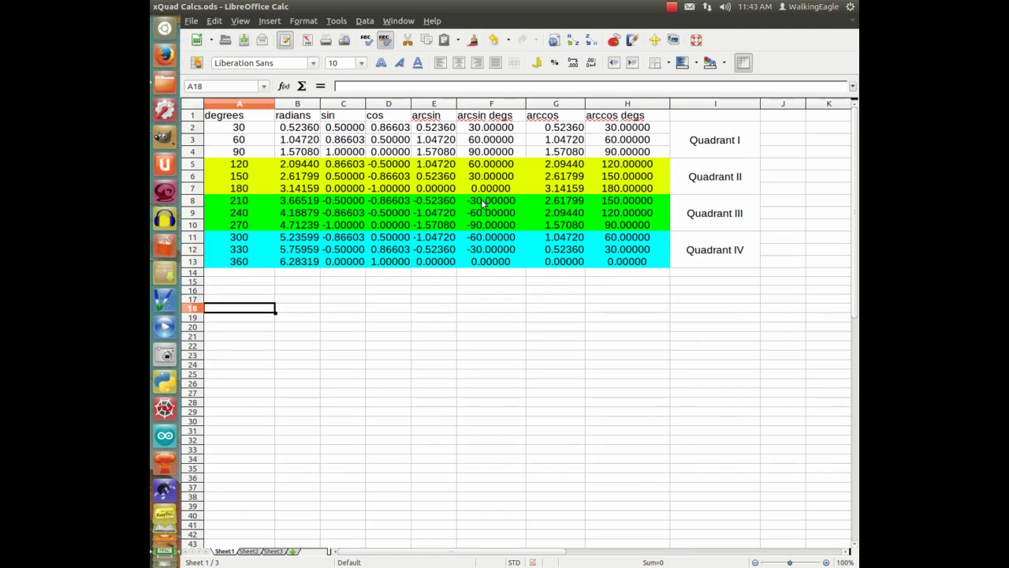
# Examine the arccos cells G8 and H8, and go through the arcsin degrees from F8 to F13 and in F2.
pyautogui.click(568, 206)
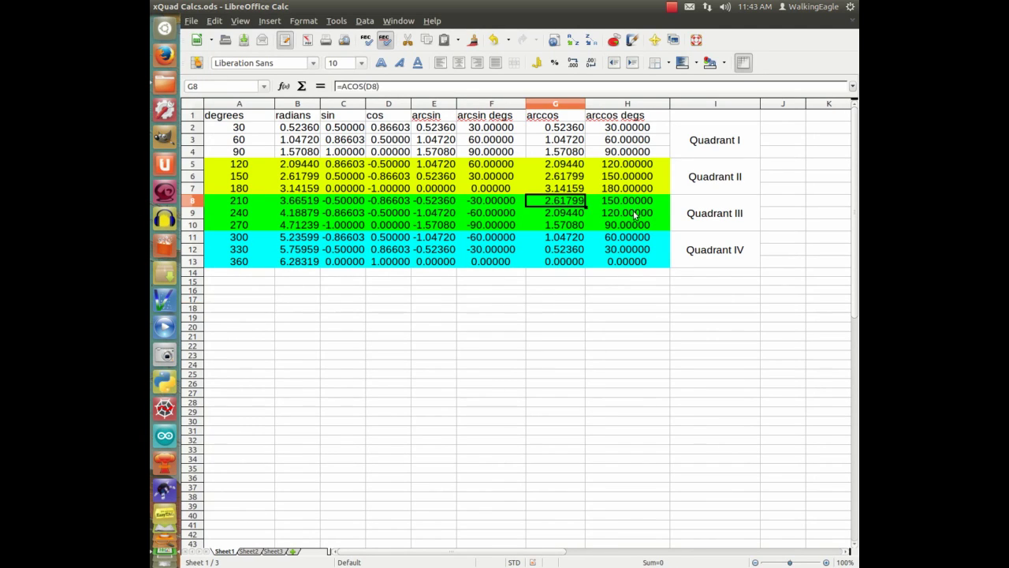
pyautogui.click(622, 204)
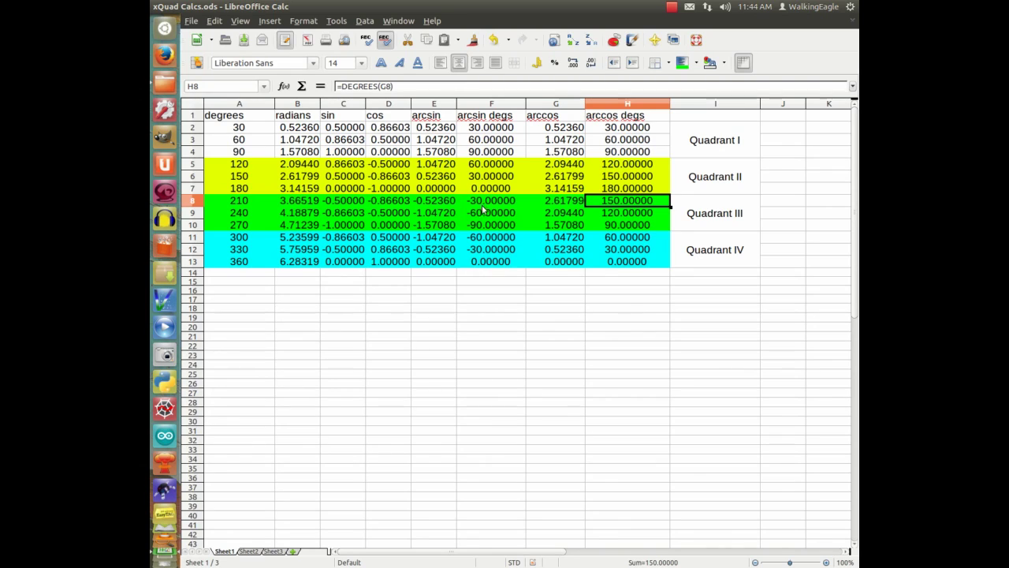
pyautogui.click(496, 204)
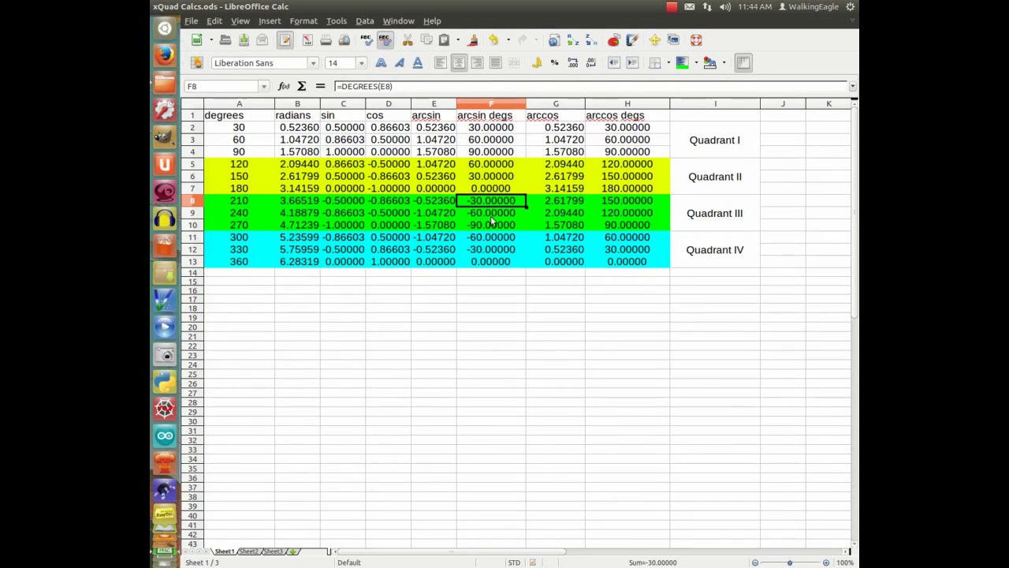
pyautogui.press('Down')
pyautogui.press('Down')
pyautogui.press('Down')
pyautogui.press('Down')
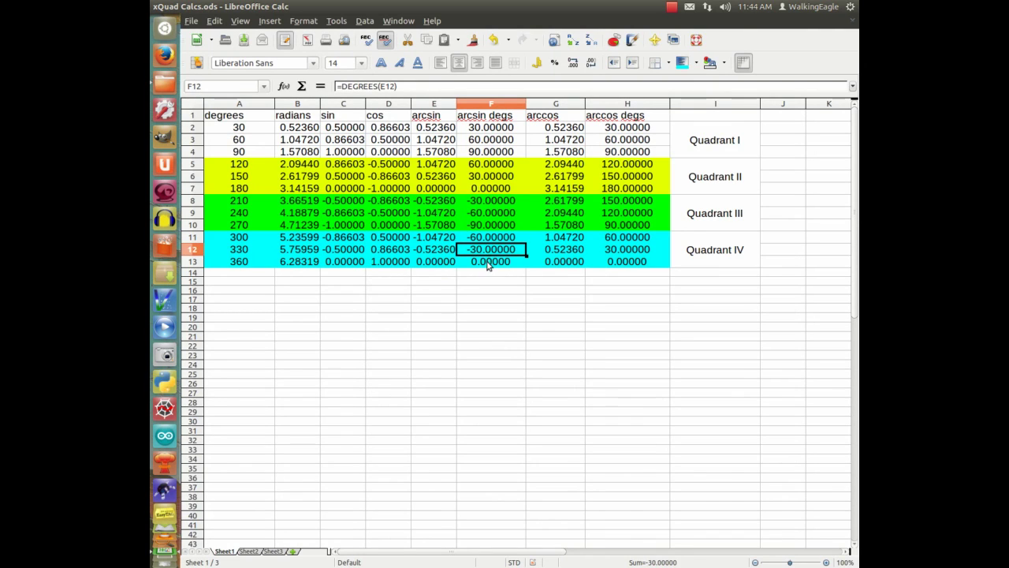
pyautogui.press('Down')
pyautogui.click(494, 130)
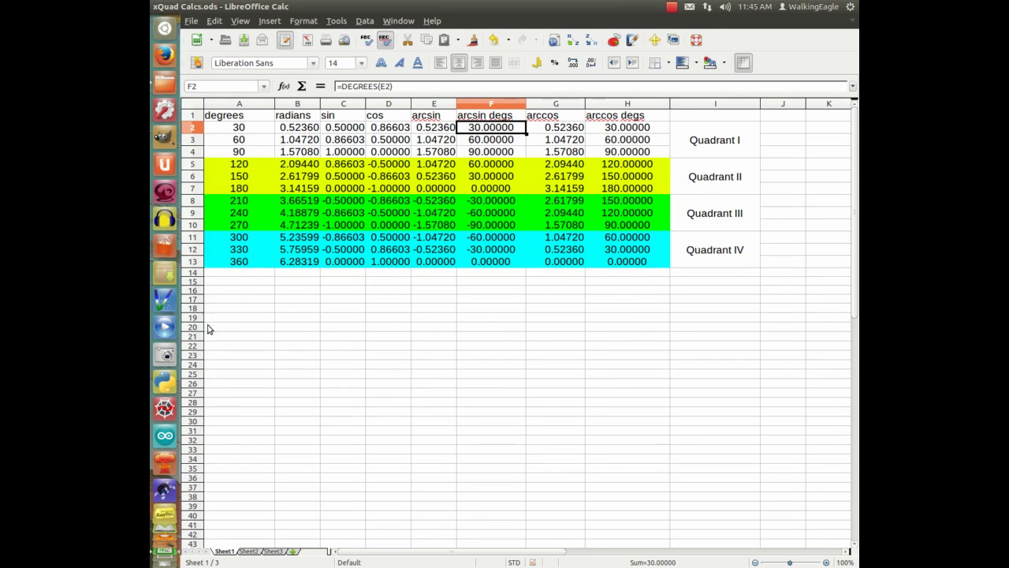
# Examine the degree entries in A13 and A2 and the radians conversion formula in B2.
pyautogui.click(294, 290)
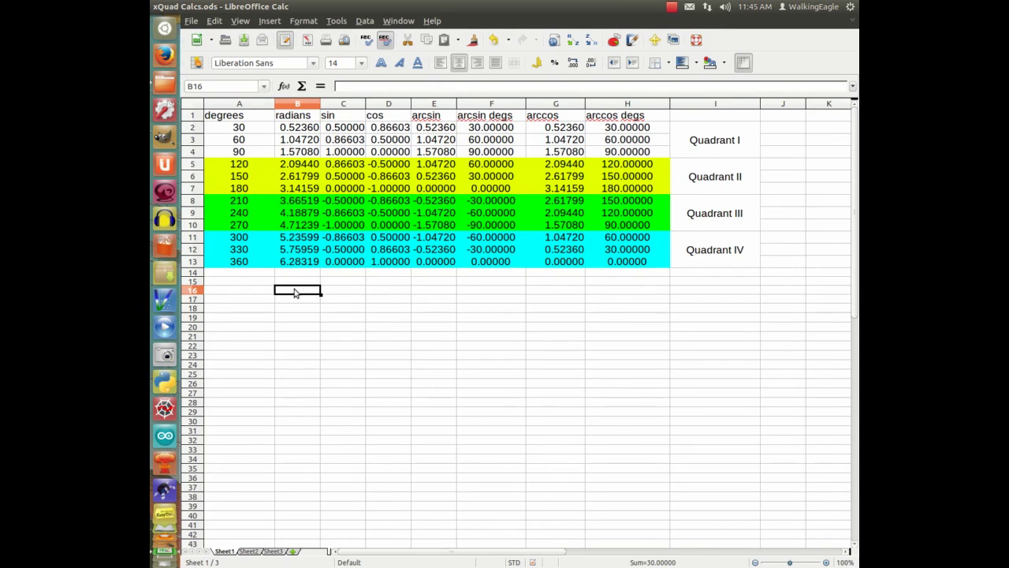
pyautogui.click(288, 282)
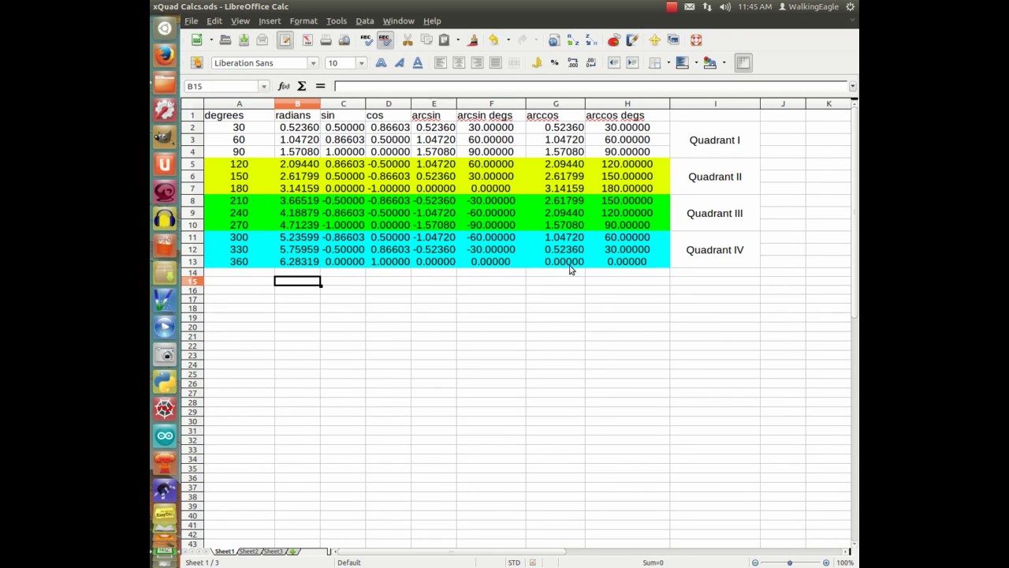
pyautogui.click(244, 267)
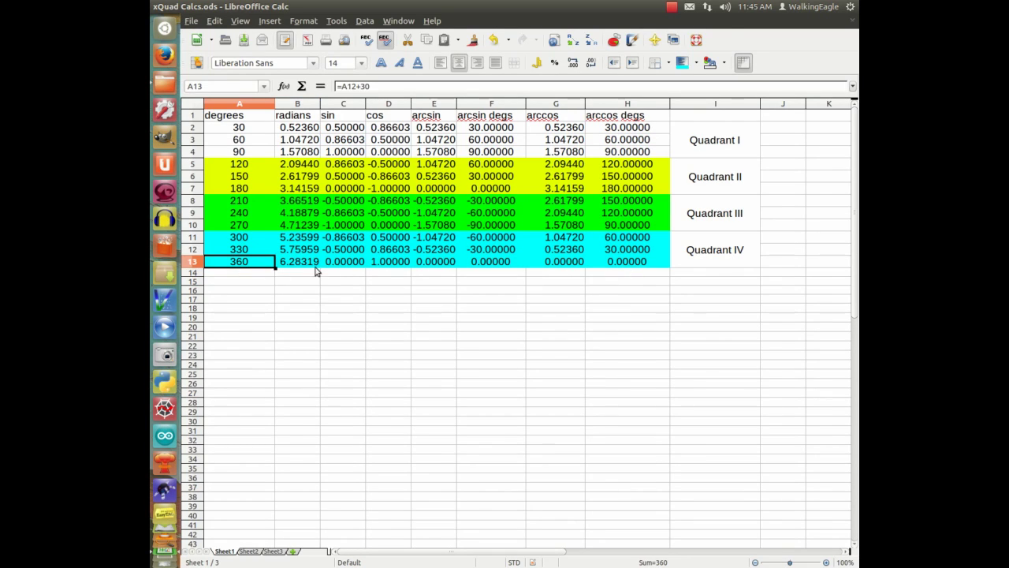
pyautogui.click(620, 298)
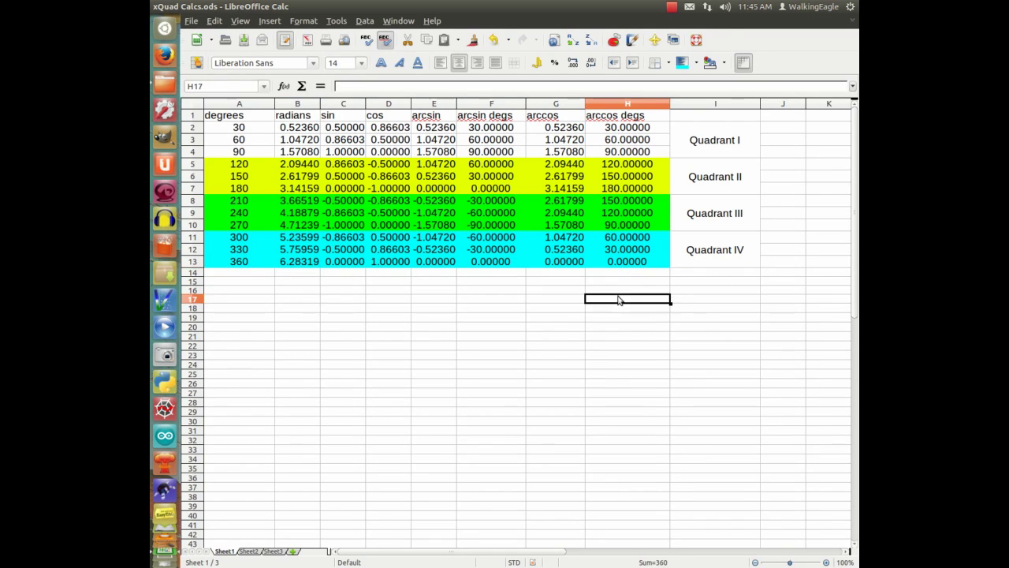
pyautogui.click(250, 298)
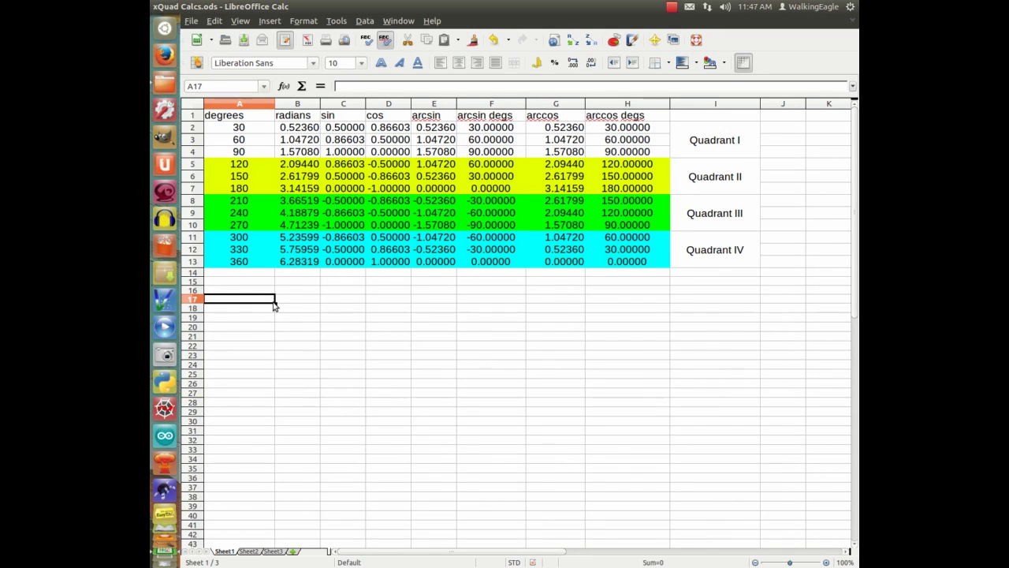
pyautogui.click(234, 130)
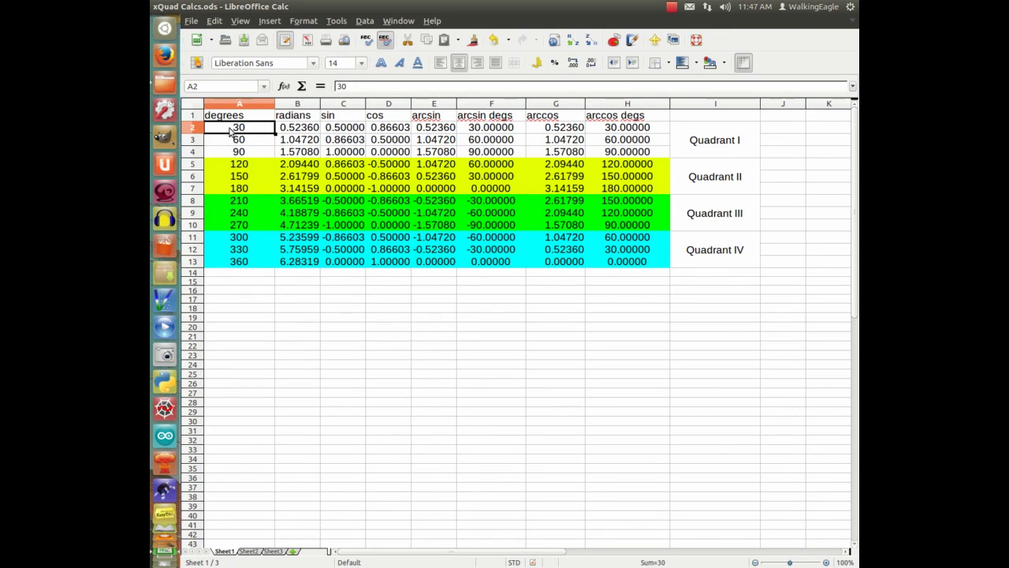
pyautogui.click(307, 130)
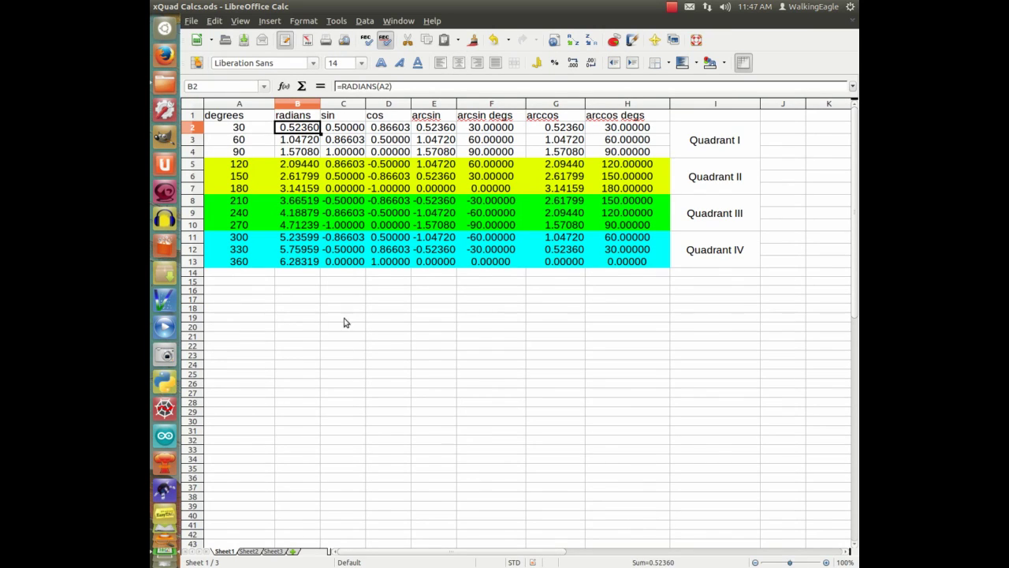
pyautogui.click(304, 301)
pyautogui.click(300, 288)
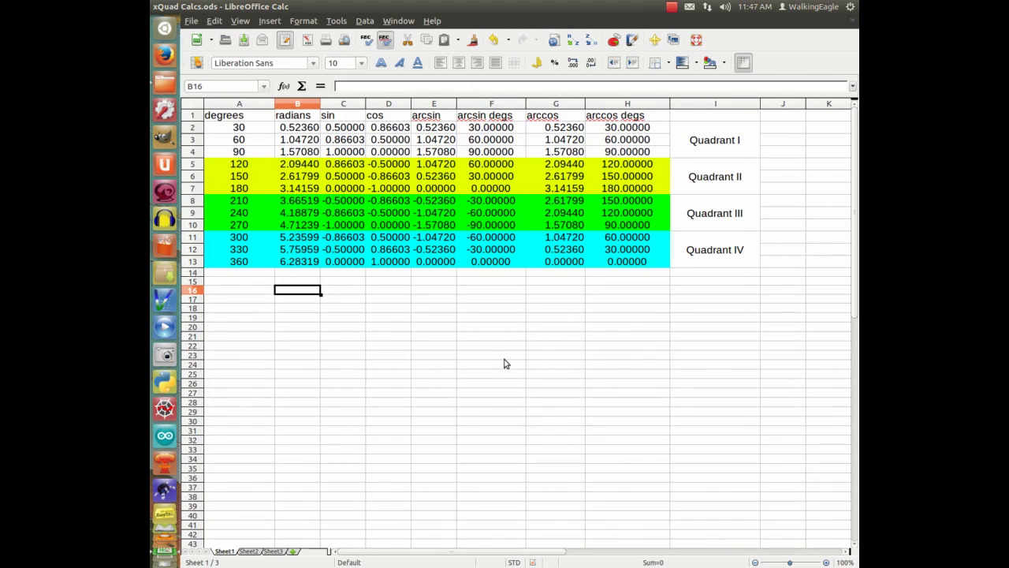
pyautogui.click(482, 301)
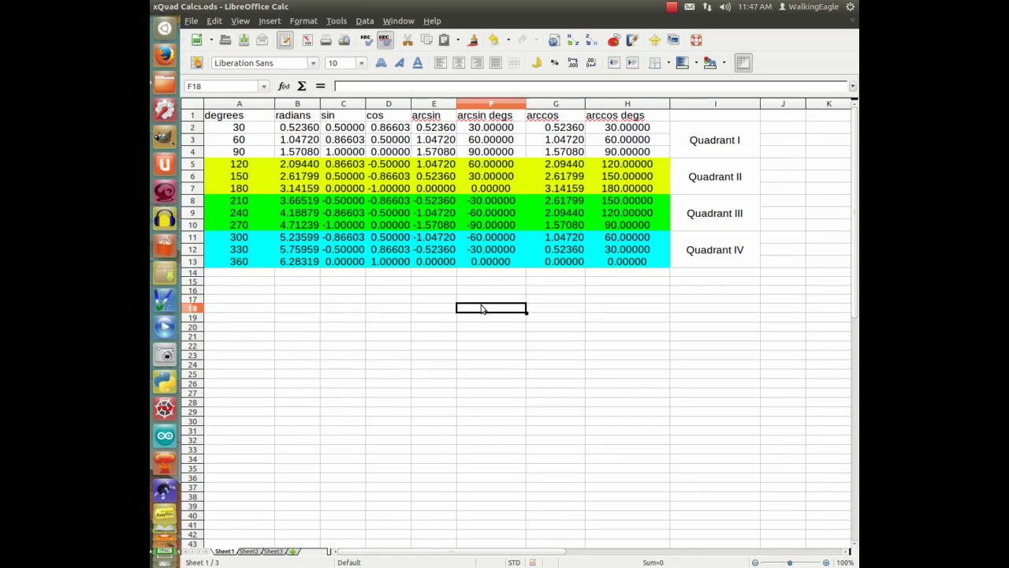
pyautogui.click(483, 292)
pyautogui.click(480, 282)
pyautogui.click(482, 307)
pyautogui.click(435, 308)
pyautogui.click(376, 309)
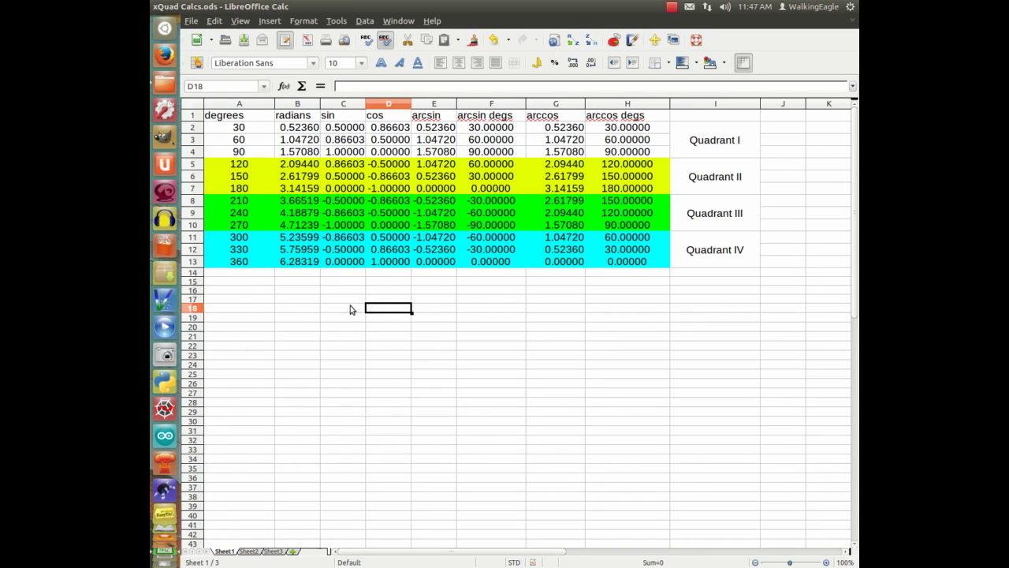
pyautogui.click(354, 309)
pyautogui.click(385, 309)
pyautogui.click(423, 309)
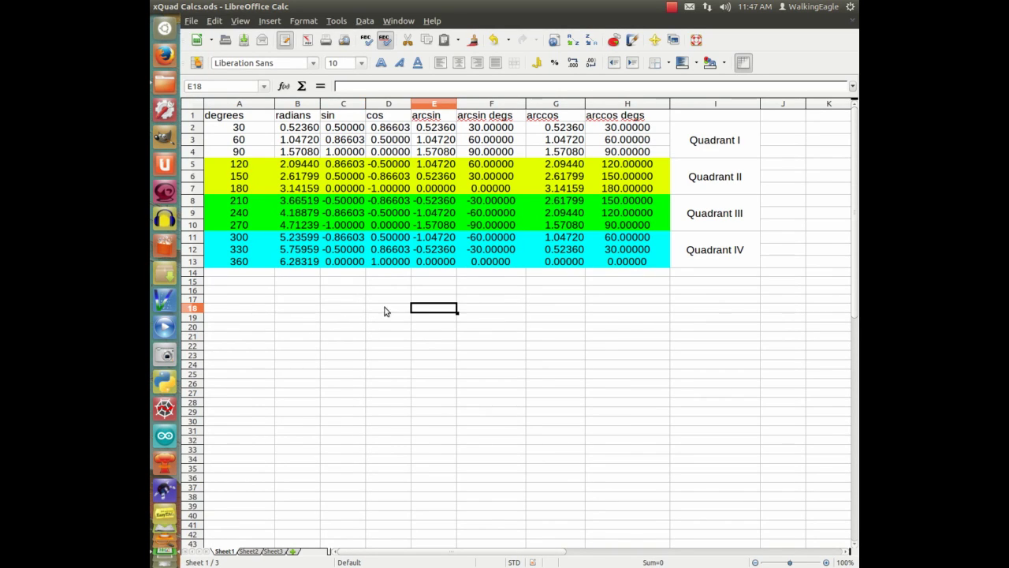
pyautogui.click(354, 312)
pyautogui.click(381, 314)
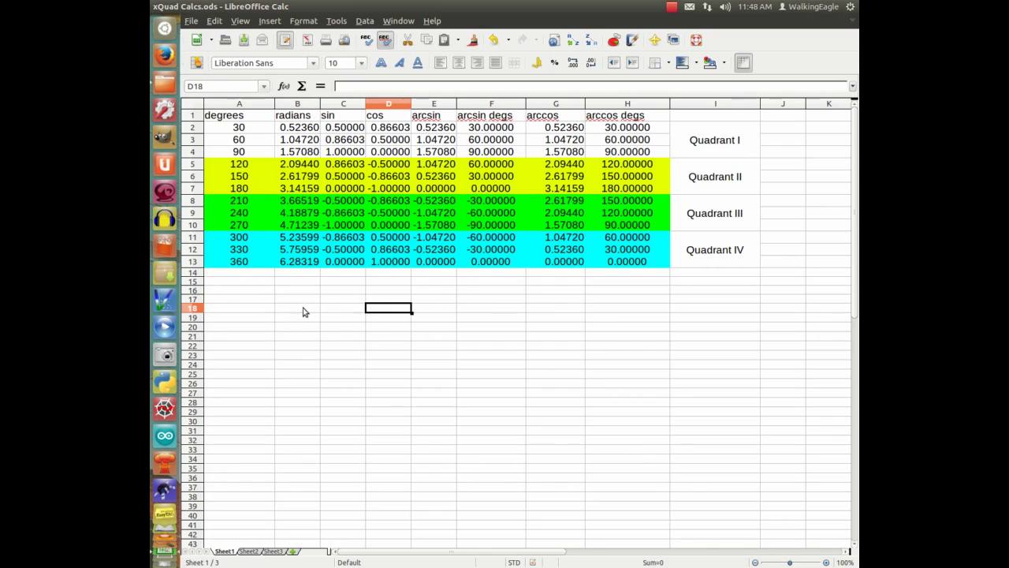
pyautogui.click(306, 314)
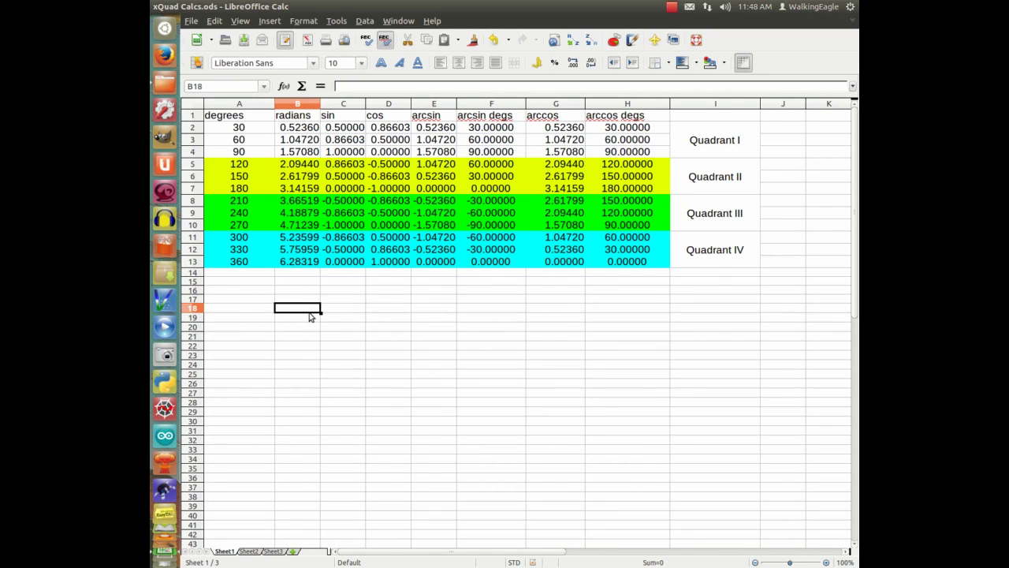